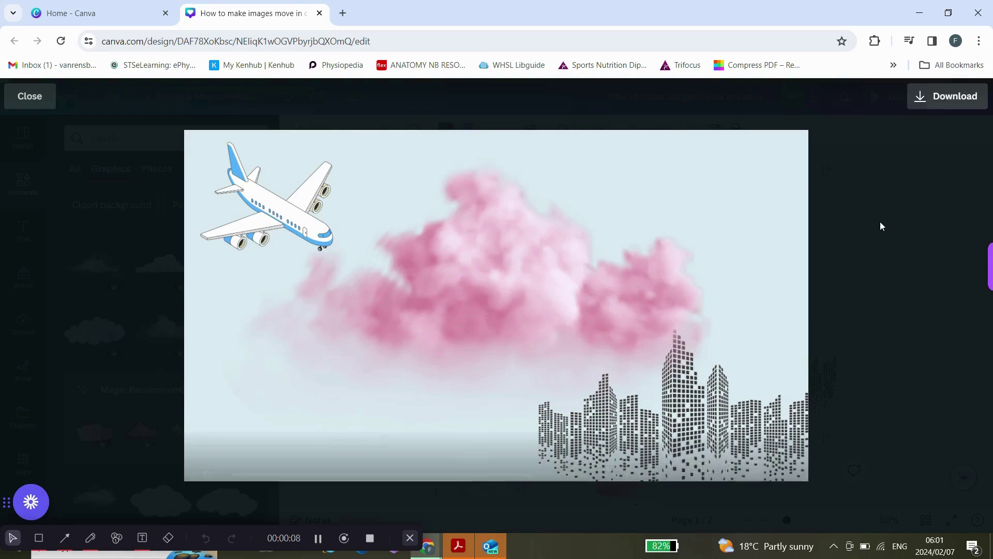
Close the full-screen preview and return to editing Page 2 with the airplane, cloud and skyline.
left_click(881, 222)
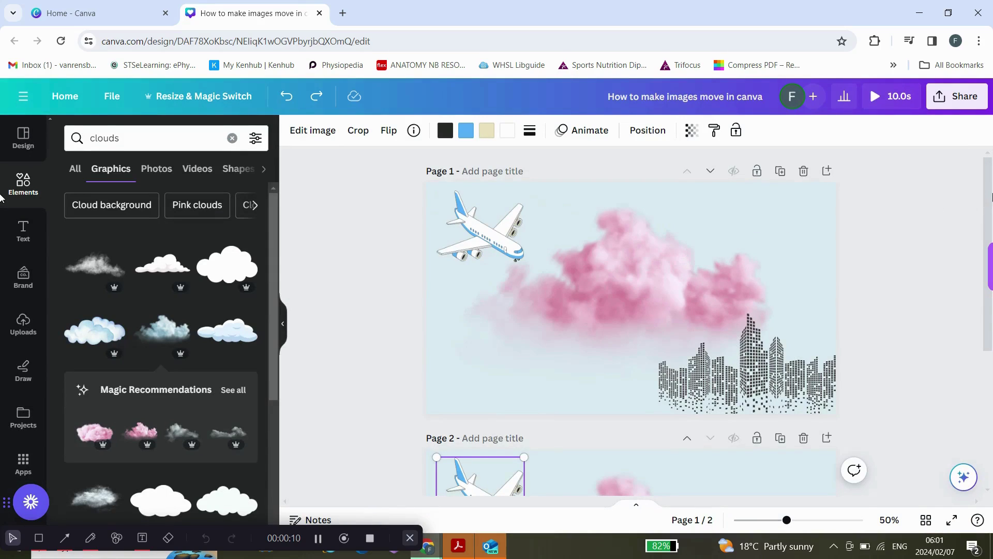
scroll(988, 198, "down", 2)
scroll(801, 312, "down", 3)
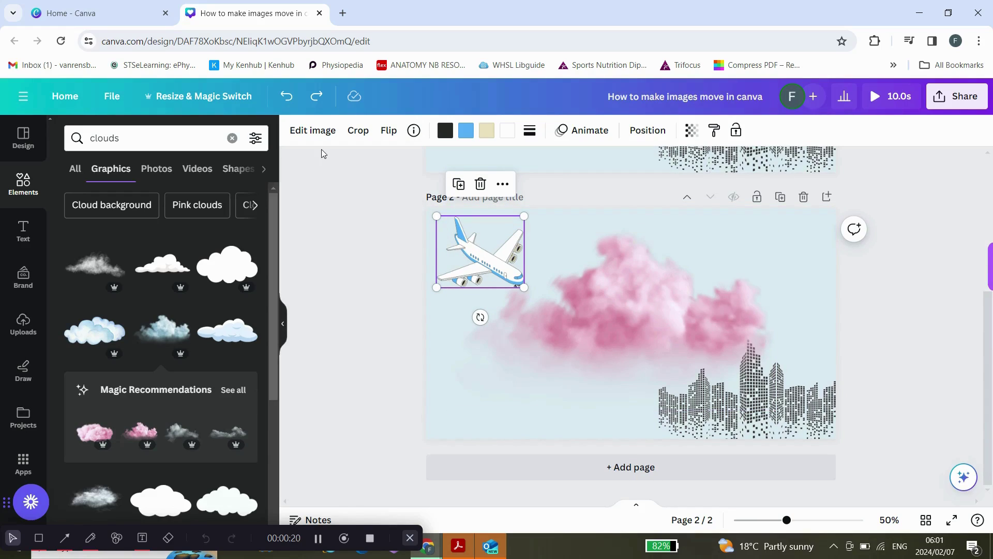
Start Create an Animation for the airplane and draw its path rightward across the top of the cloud.
left_click(588, 131)
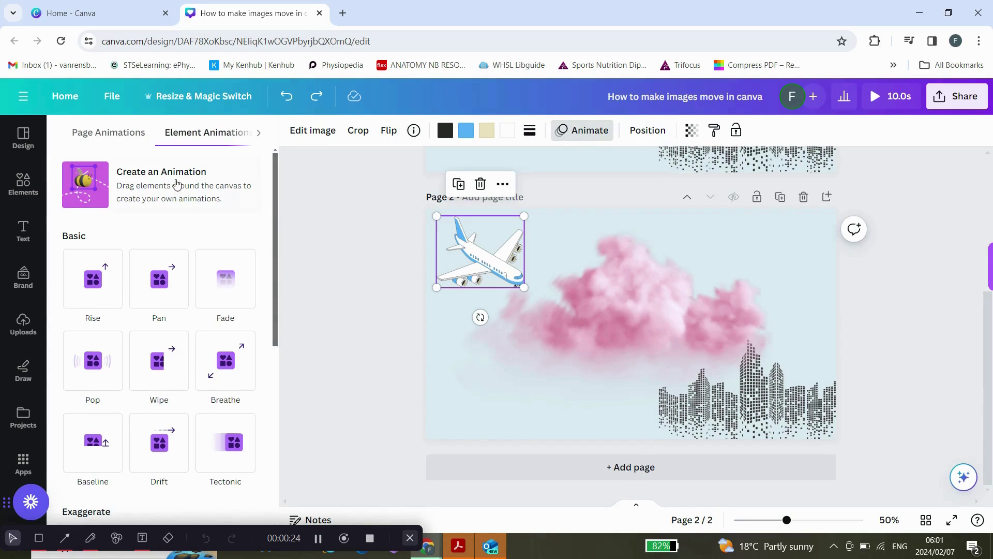
left_click(150, 182)
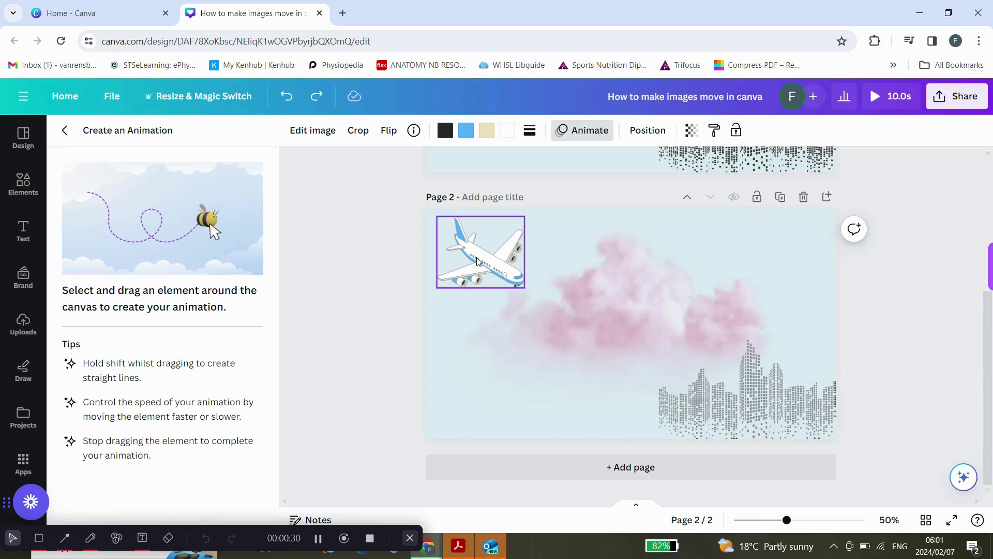
mouse_move(478, 262)
left_mouse_down()
mouse_move(634, 244)
mouse_move(736, 276)
left_mouse_up()
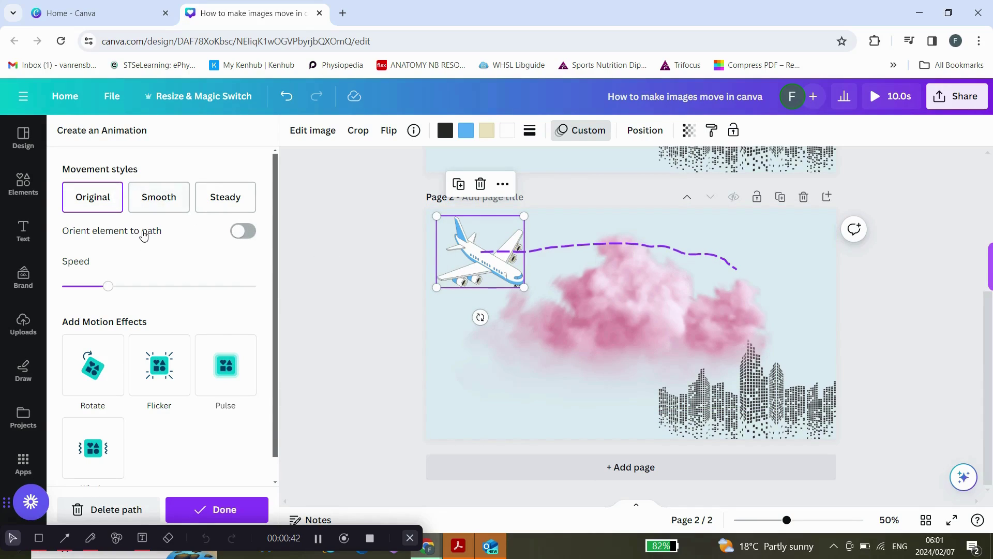
Try Smooth movement, raise the path speed, then settle on the Steady movement style.
left_click(149, 201)
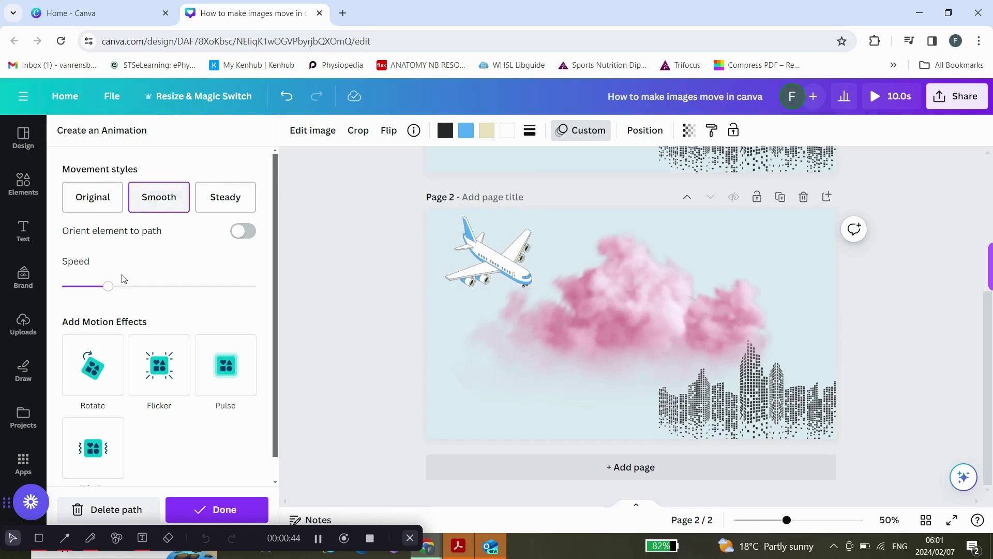
mouse_move(108, 287)
left_mouse_down()
mouse_move(215, 288)
mouse_move(156, 288)
mouse_move(180, 289)
left_mouse_up()
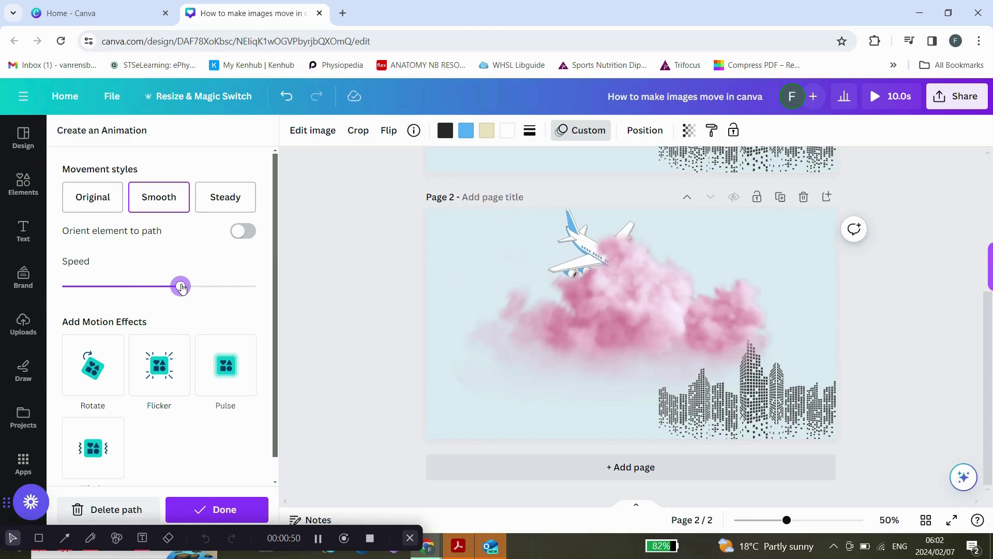
left_click(224, 199)
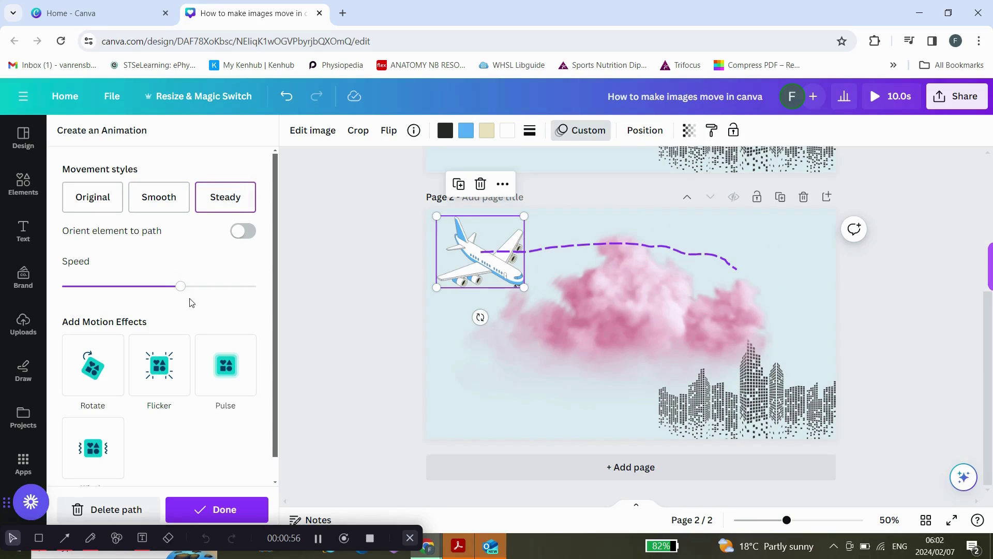
left_click_drag(276, 256, 275, 292)
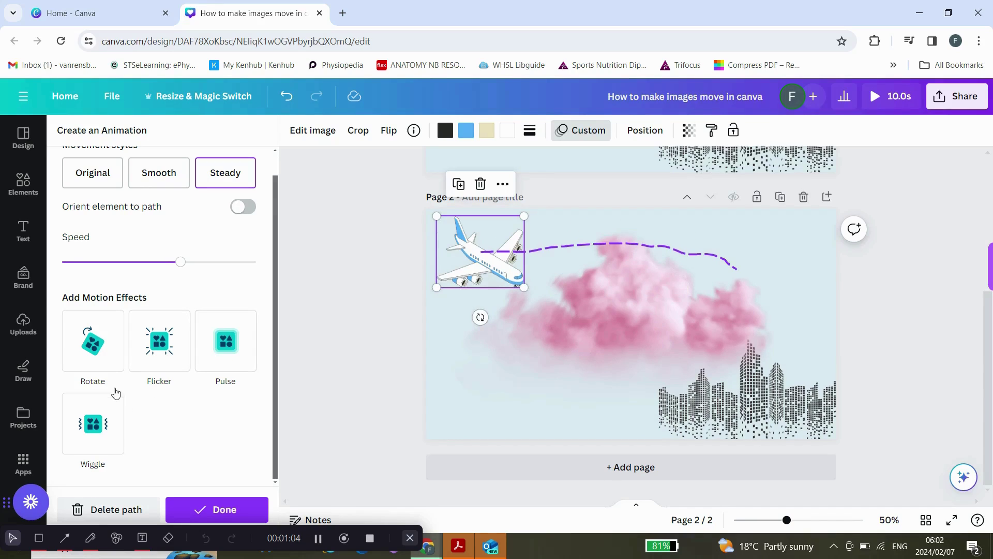
left_click(108, 354)
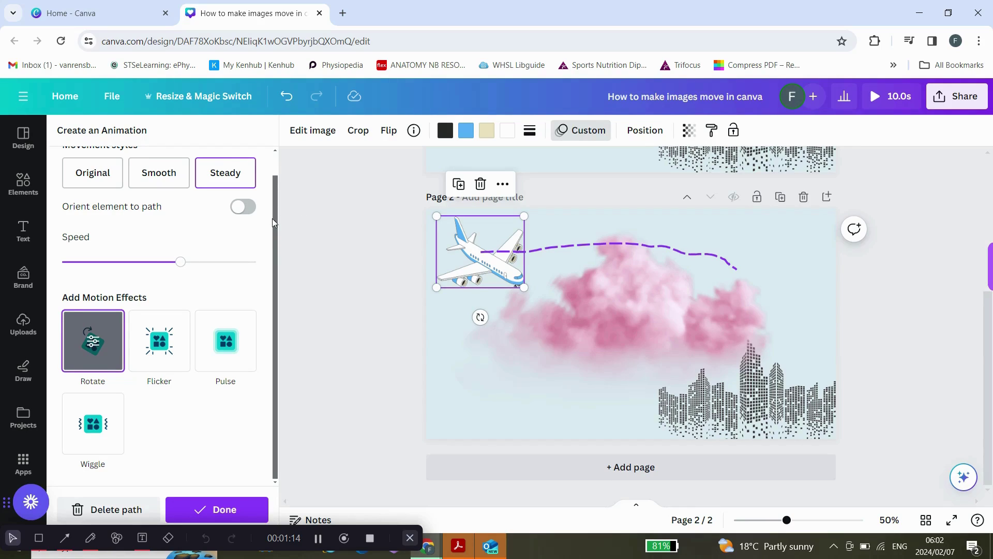
left_click_drag(272, 219, 273, 191)
left_click(92, 367)
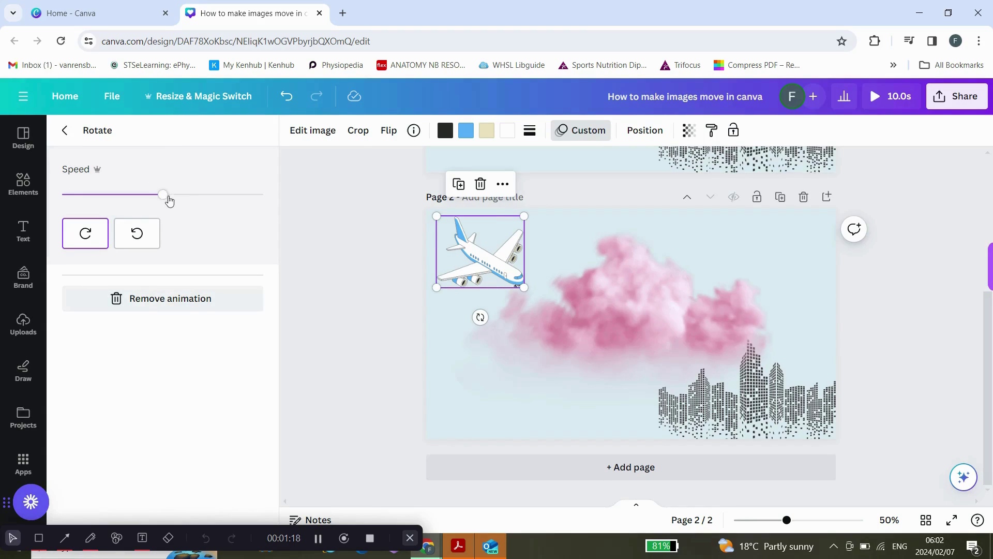
left_click(136, 233)
left_click(90, 235)
left_click(180, 300)
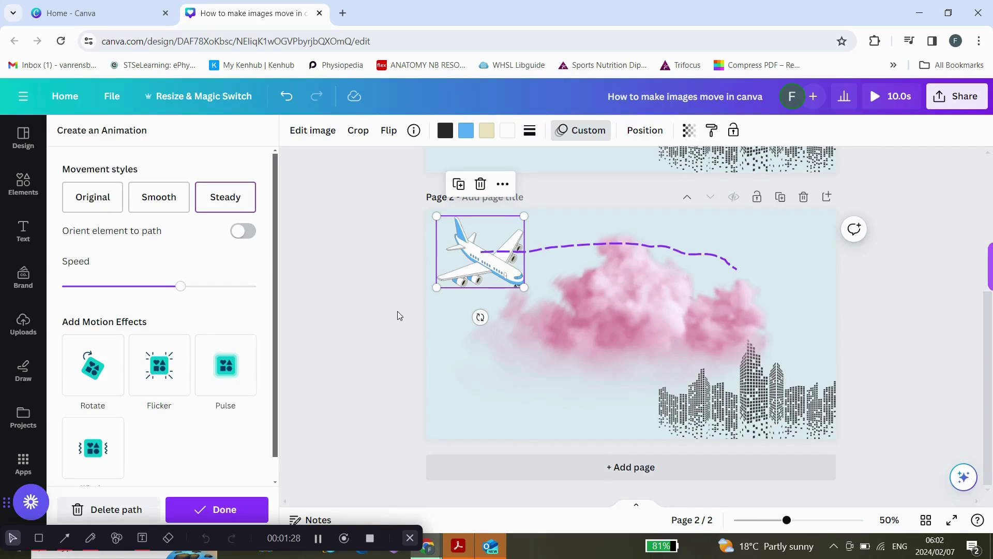
Select the pink cloud, send it to the back layer, and confirm its layer order.
left_click(674, 291)
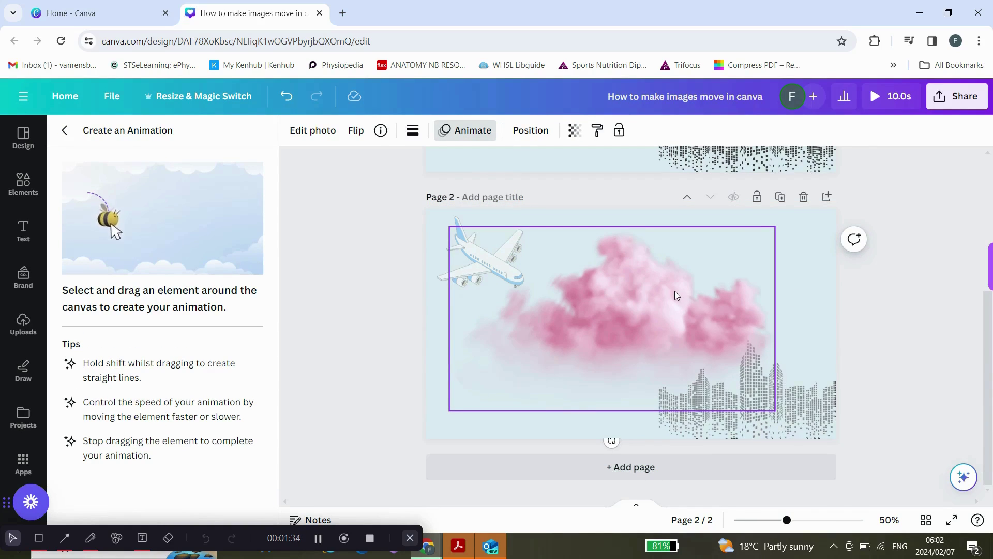
right_click(674, 292)
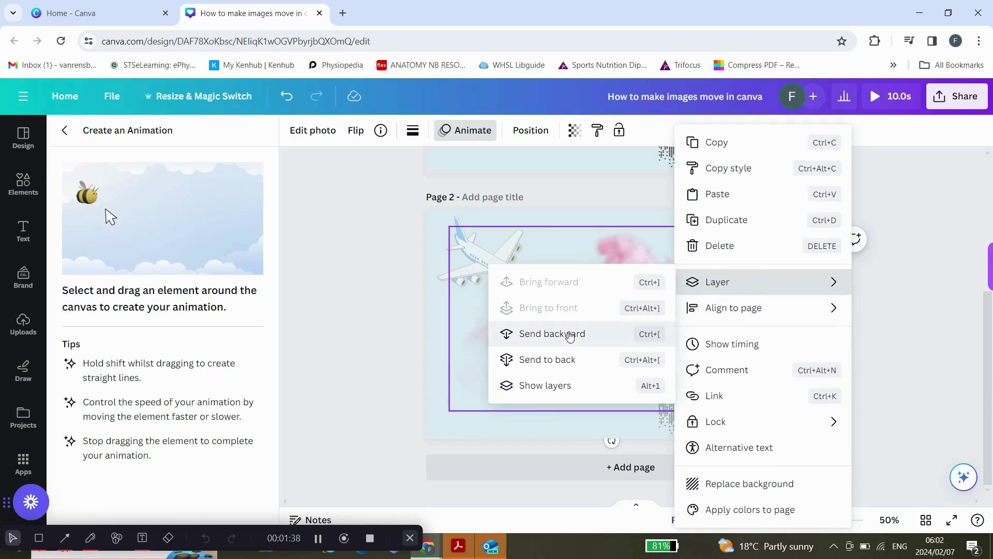
left_click(557, 360)
right_click(686, 313)
mouse_move(728, 281)
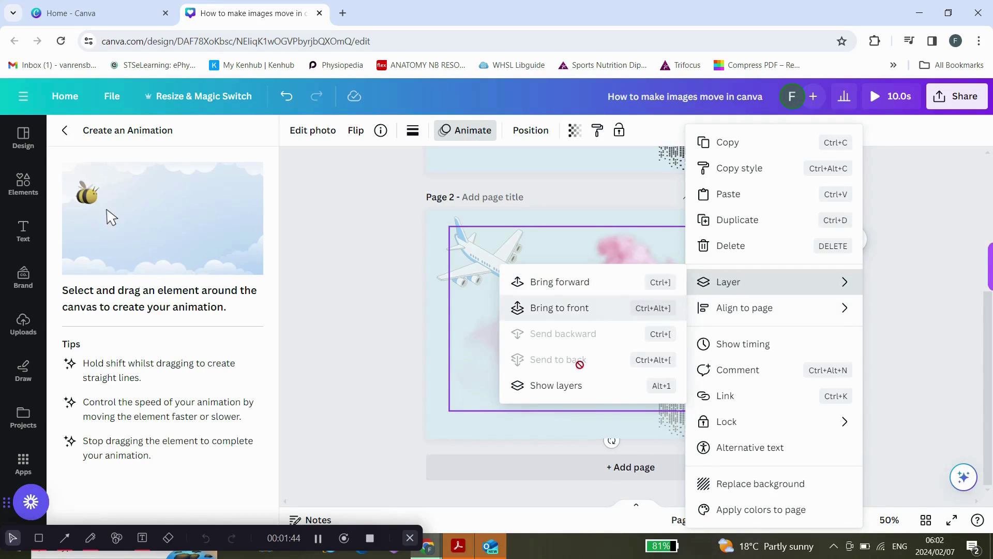
left_click(595, 242)
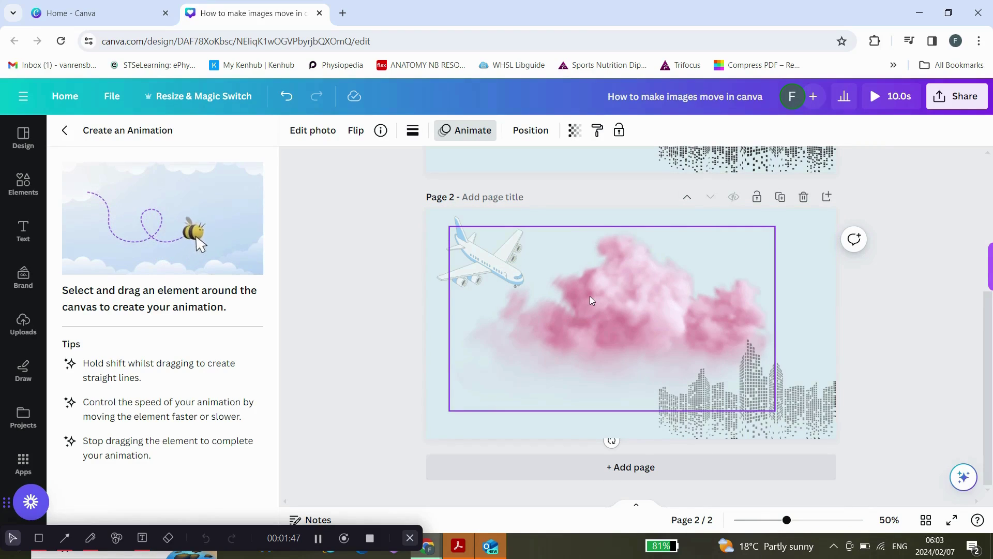
Apply the Breathe photo animation to the pink cloud and lower its Scale amount.
left_click(477, 133)
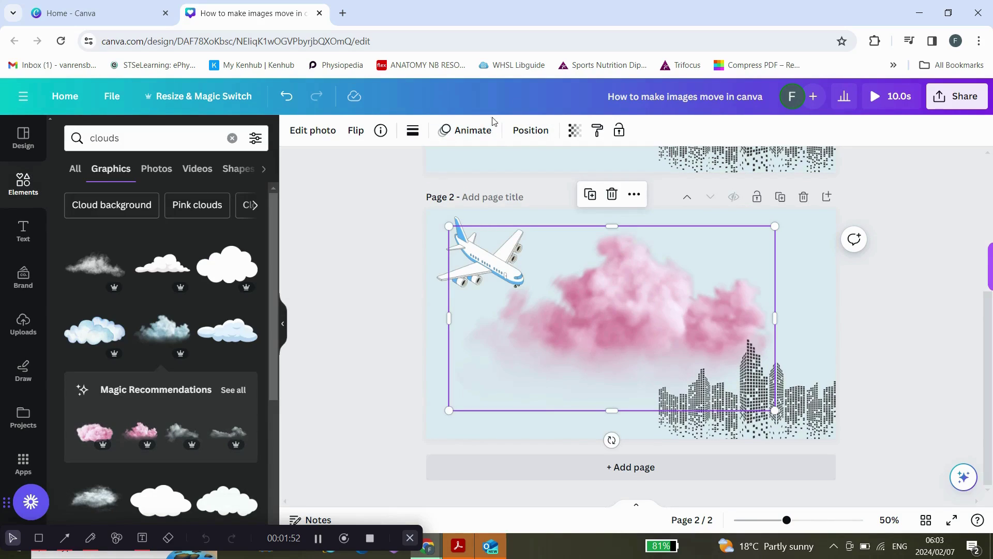
left_click(482, 133)
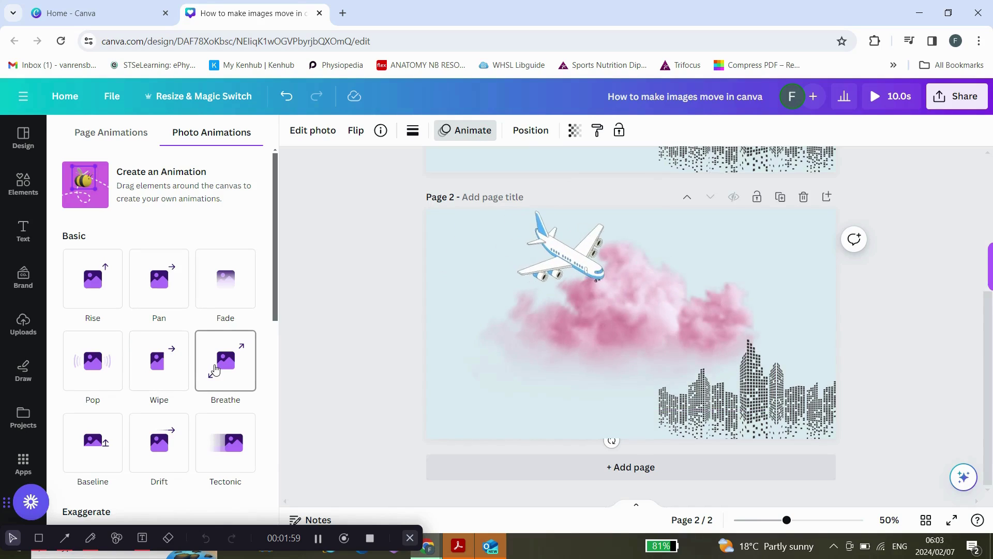
left_click(215, 370)
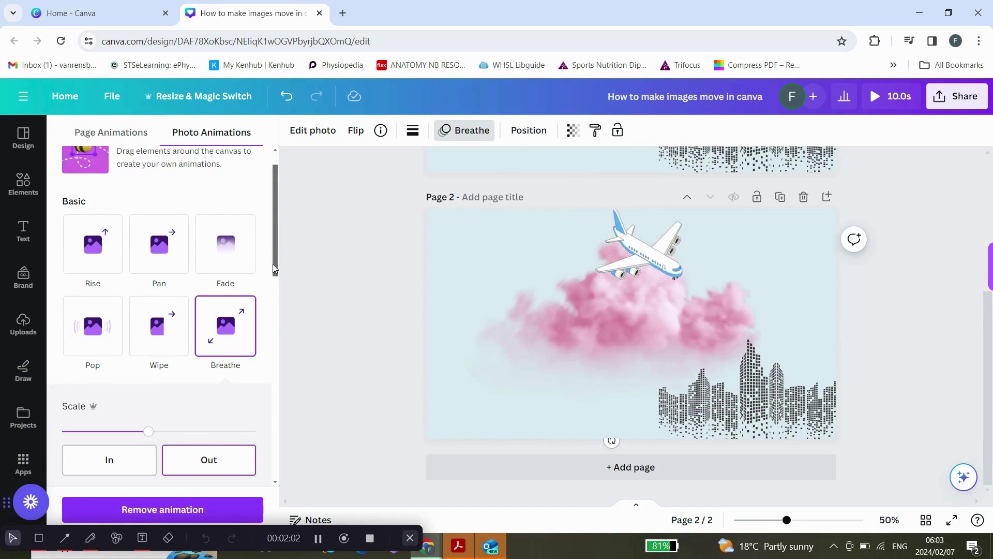
scroll(272, 264, "down", 2)
scroll(164, 167, "down", 1)
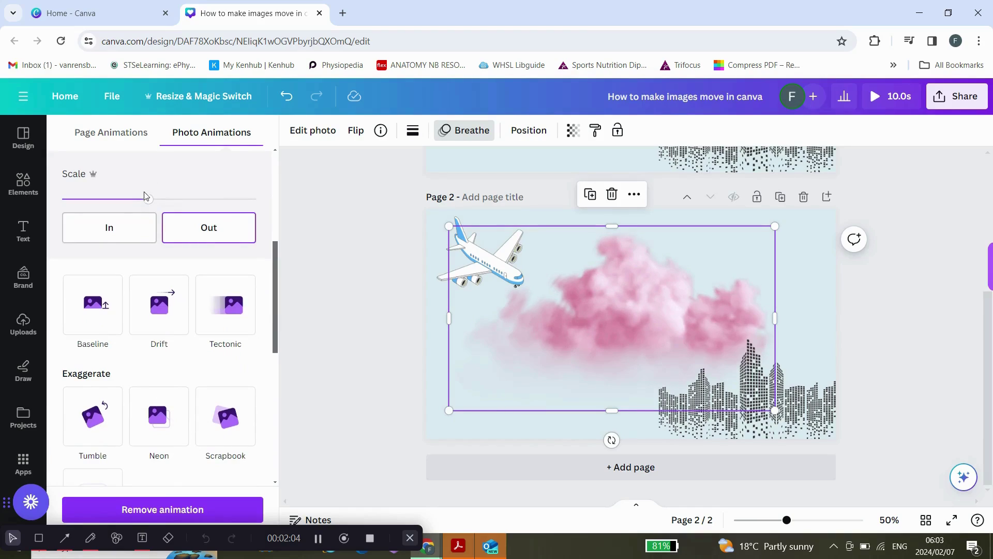
left_click_drag(174, 200, 161, 199)
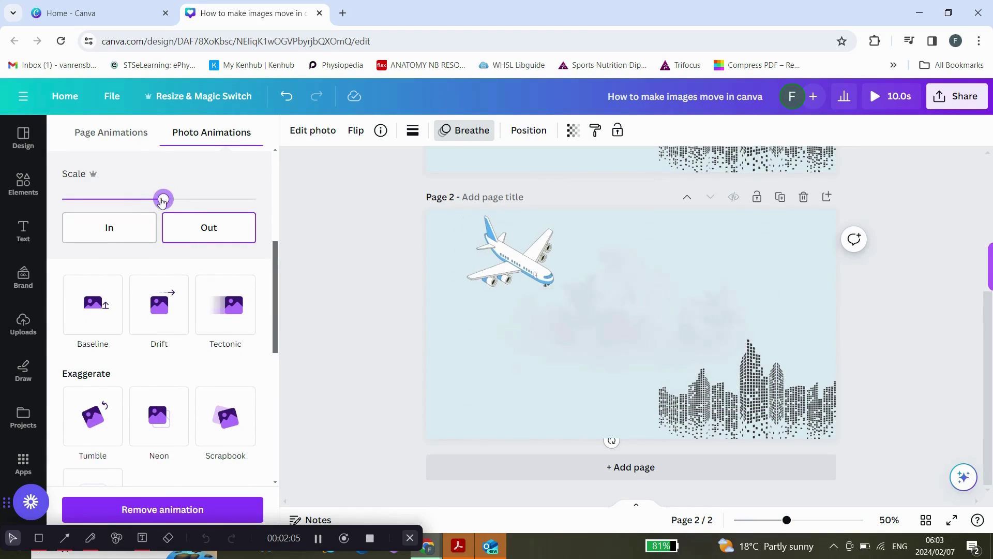
left_click_drag(278, 276, 272, 254)
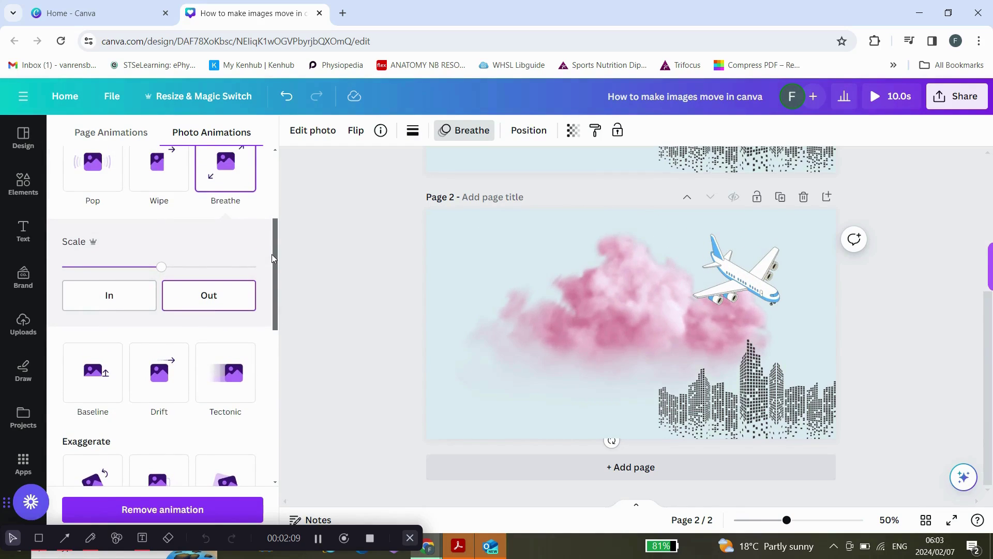
mouse_move(276, 294)
left_mouse_down()
mouse_move(280, 257)
mouse_move(278, 311)
mouse_move(275, 303)
left_mouse_up()
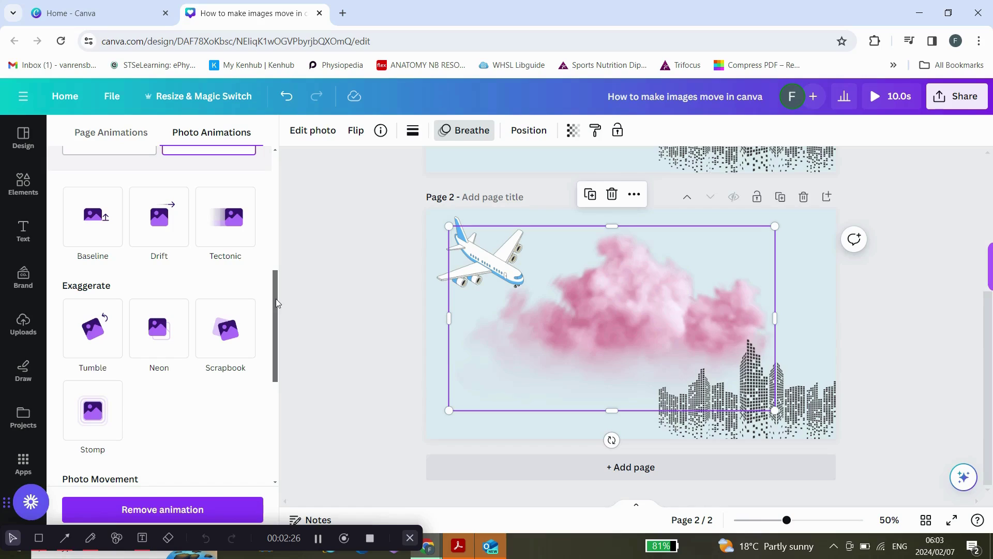
left_click_drag(275, 299, 271, 348)
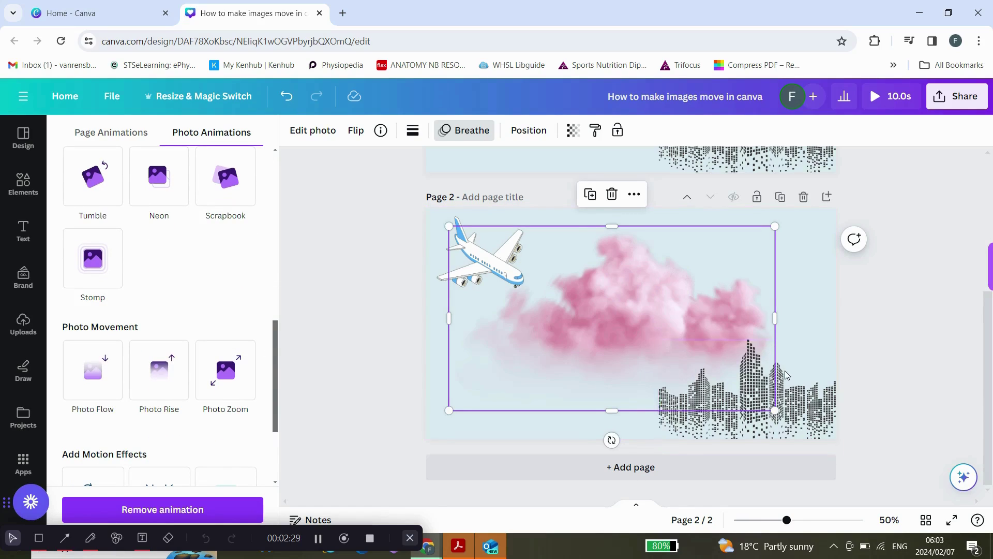
Try Tectonic with higher intensity on the city skyline, then apply the Stomp animation instead.
left_click(799, 392)
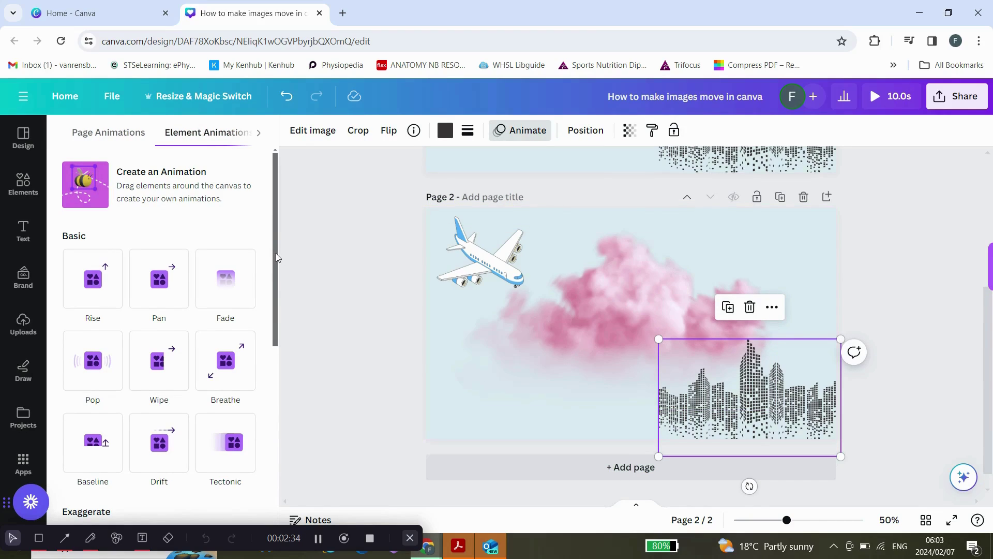
left_click_drag(275, 253, 276, 285)
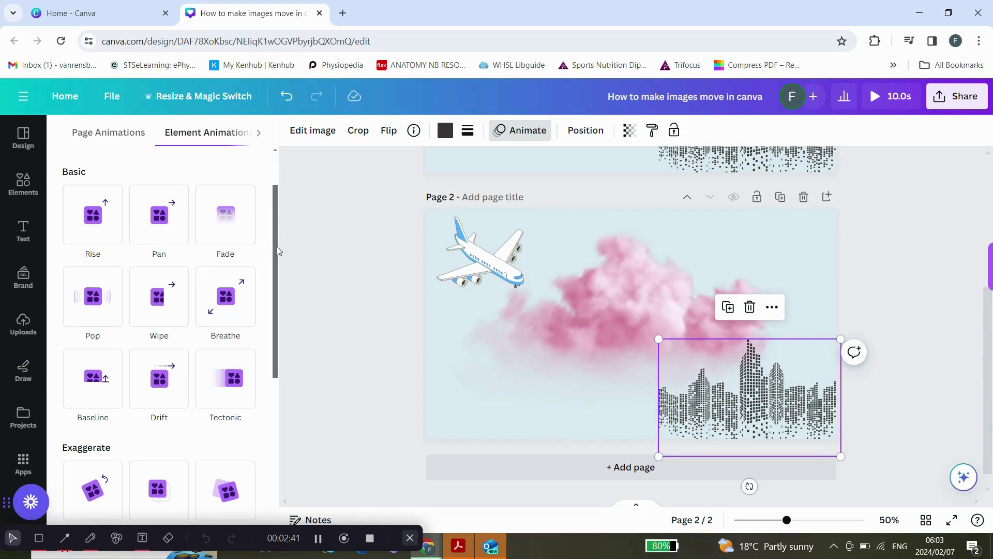
left_click_drag(273, 244, 271, 291)
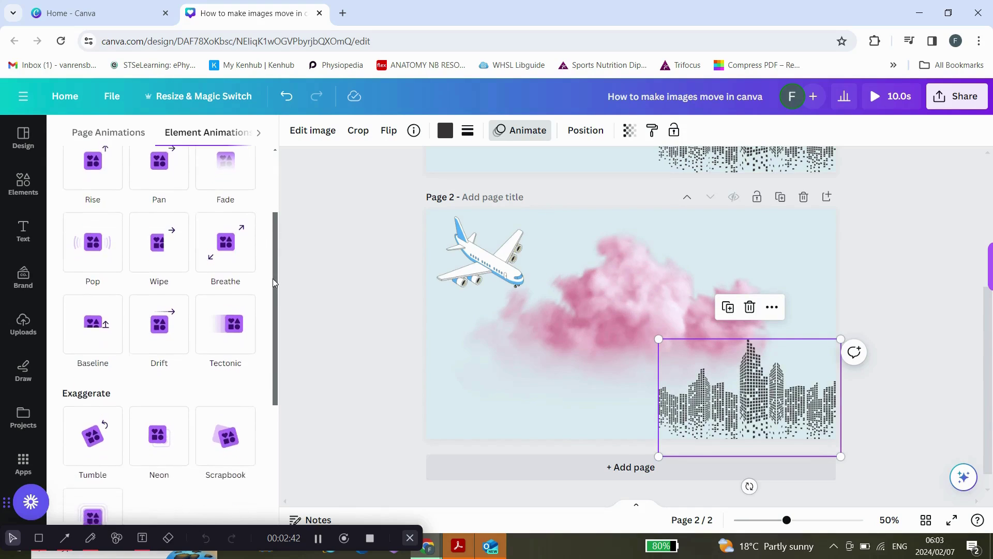
left_click(222, 303)
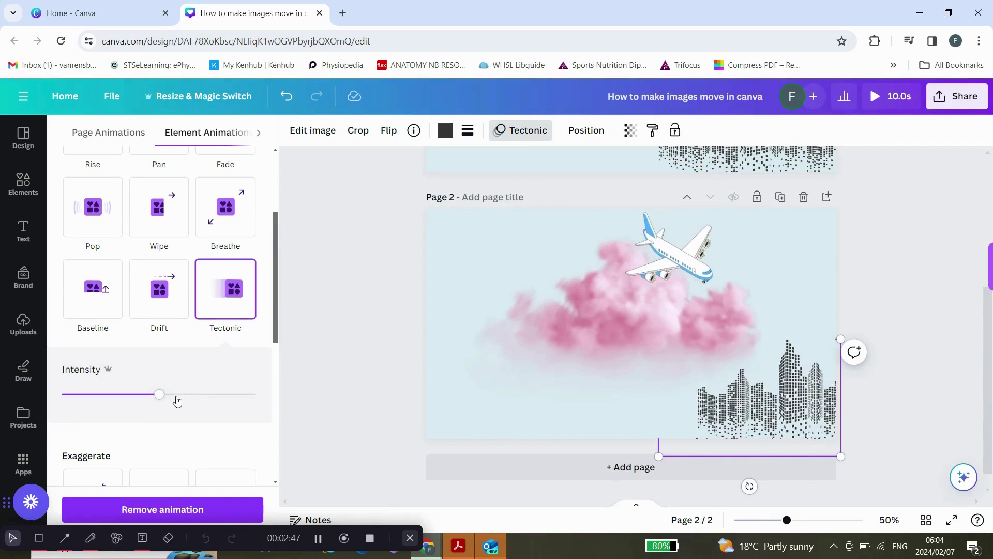
left_click_drag(159, 395, 186, 394)
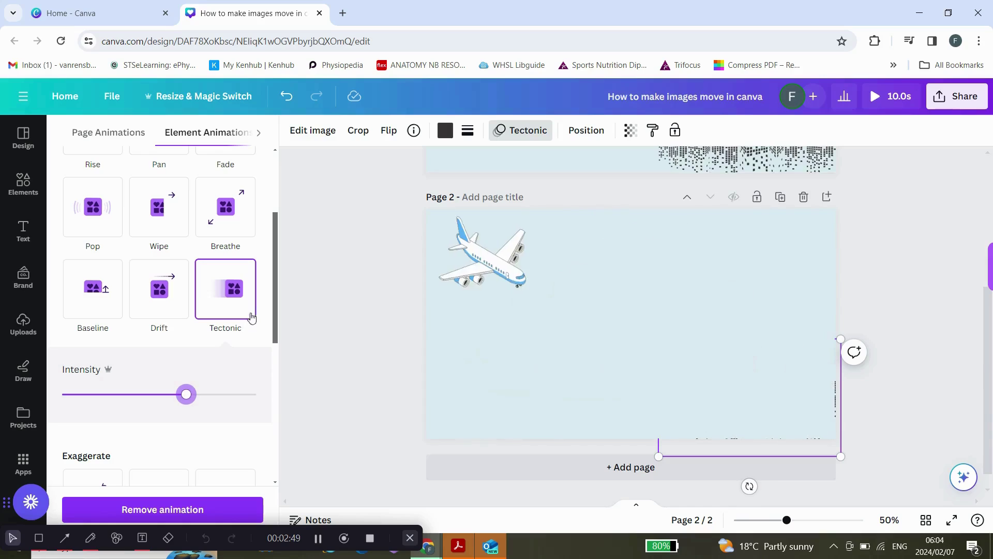
left_click_drag(276, 281, 262, 368)
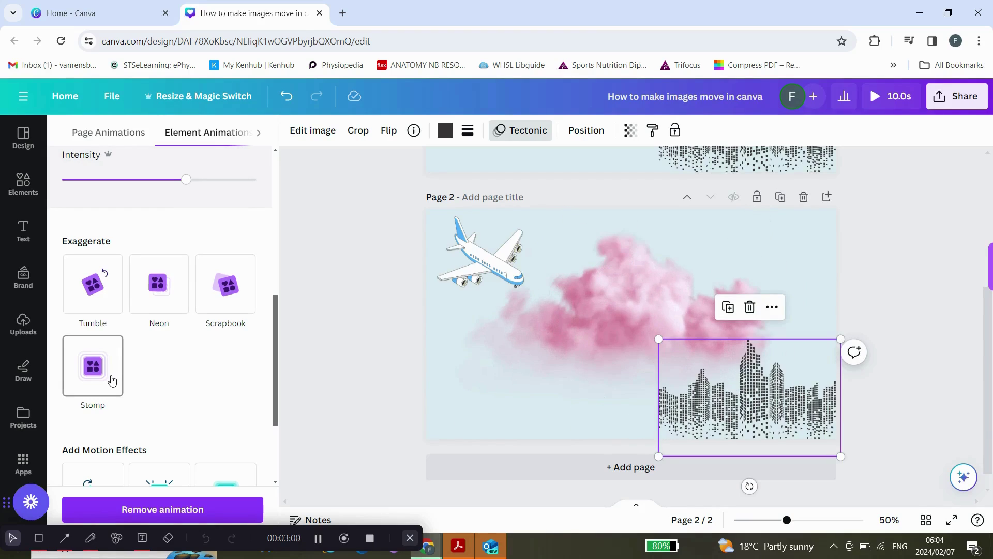
left_click(111, 381)
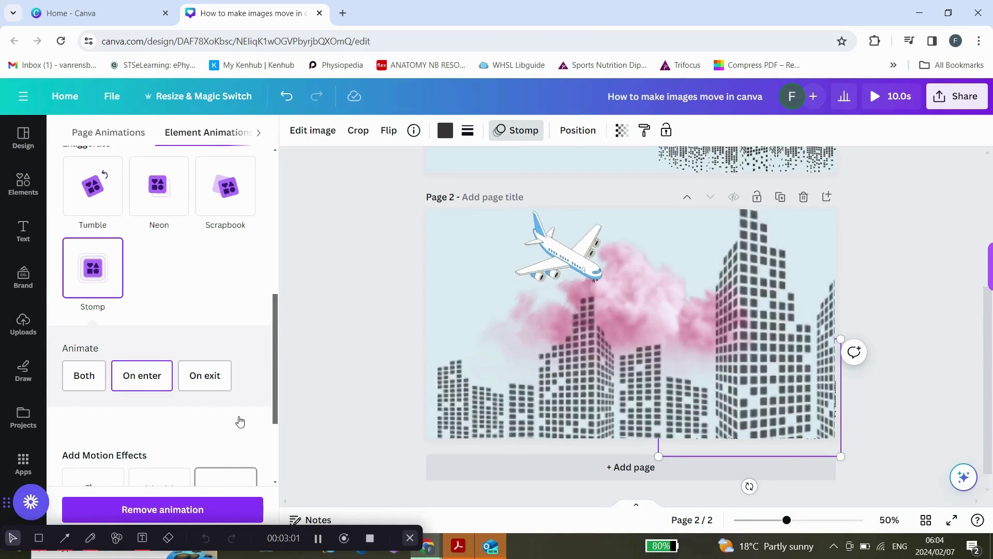
left_click_drag(275, 319, 271, 392)
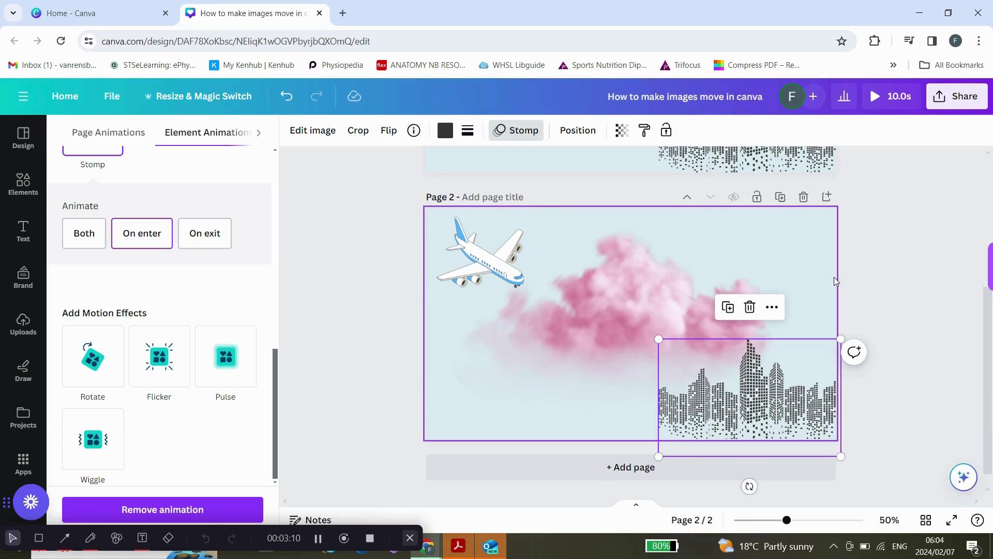
Return to the clouds graphics search, play the page fullscreen, then exit back to the editor.
left_click(862, 281)
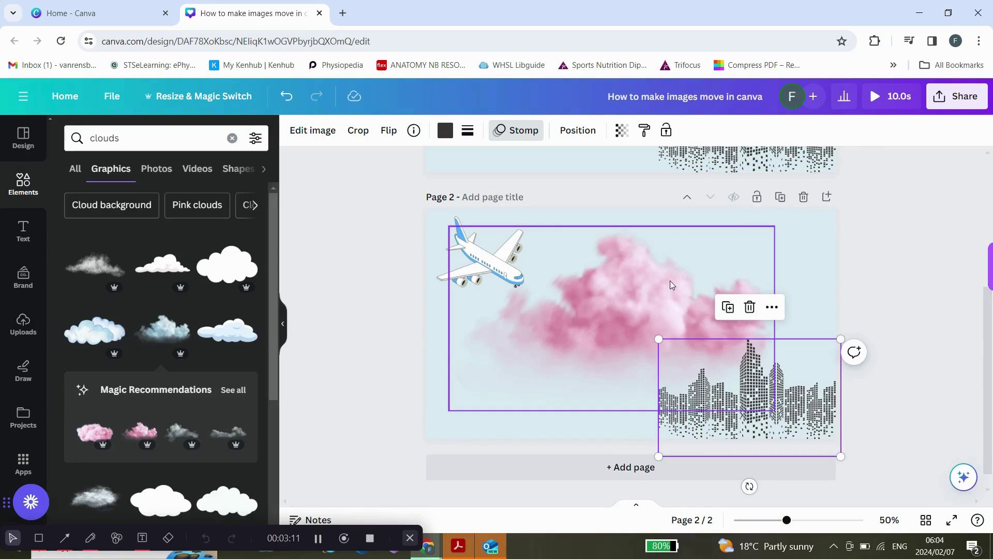
left_click(879, 100)
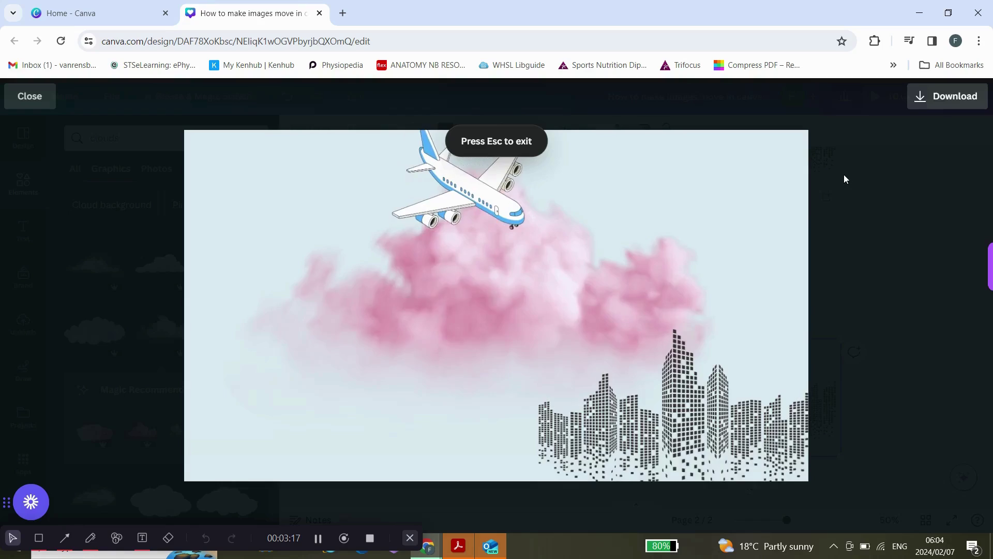
key("Escape")
scroll(992, 376, "down", 1)
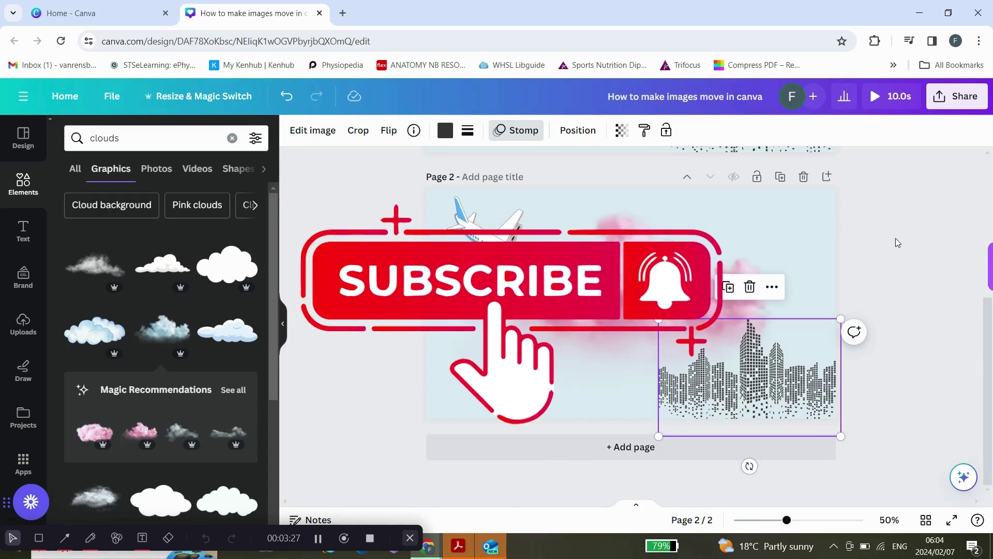
scroll(861, 326, "up", 1)
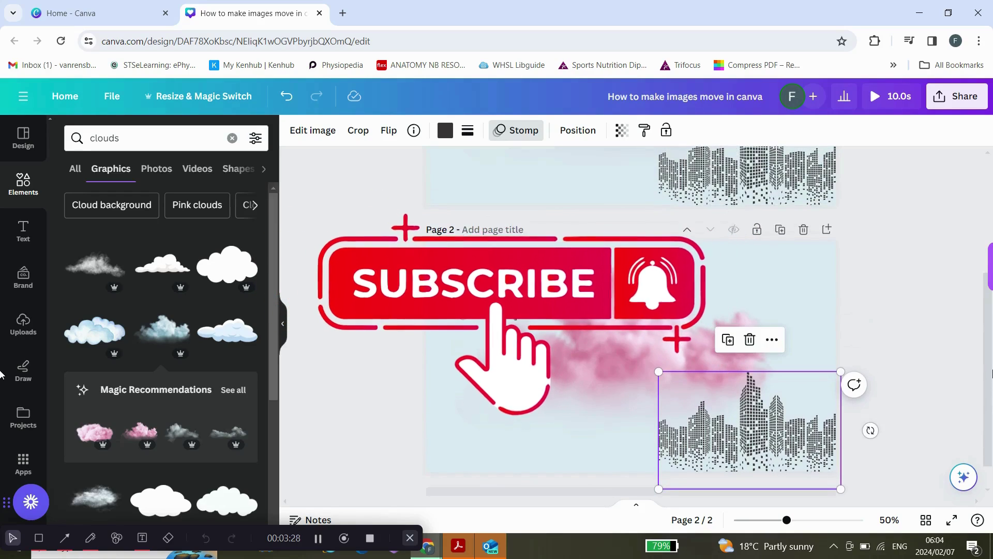